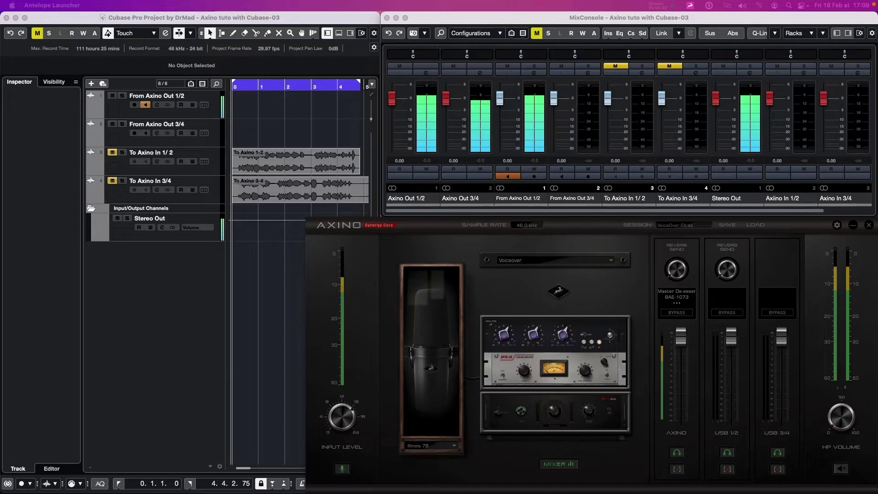
# Check the Axino microphone in Antelope Launcher and the Presonus+Axino+AudioCapture aggregate device in Audio MIDI Setup.
pyautogui.moveTo(797, 191); pyautogui.dragTo(479, 186)
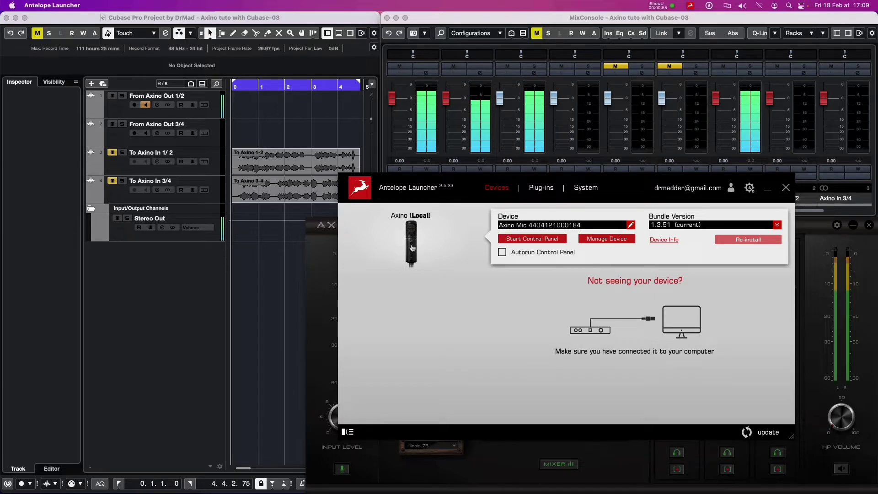
pyautogui.moveTo(395, 180); pyautogui.dragTo(875, 228)
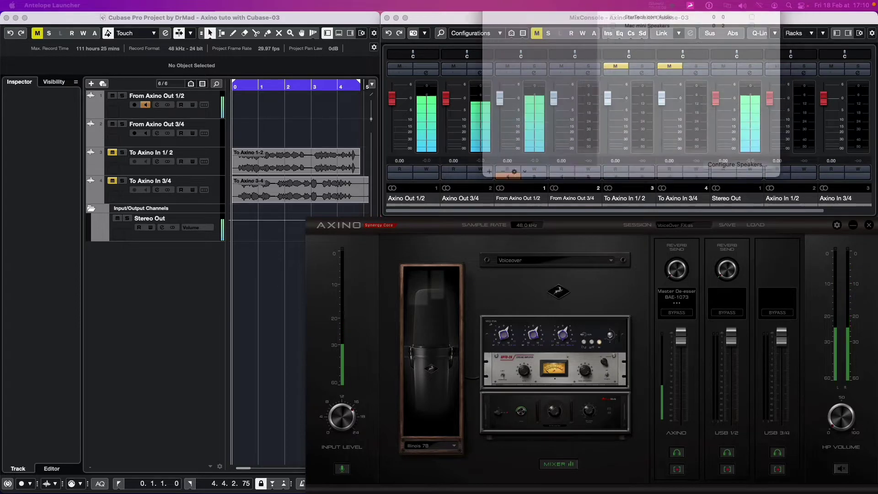
pyautogui.moveTo(539, 1); pyautogui.dragTo(536, 35)
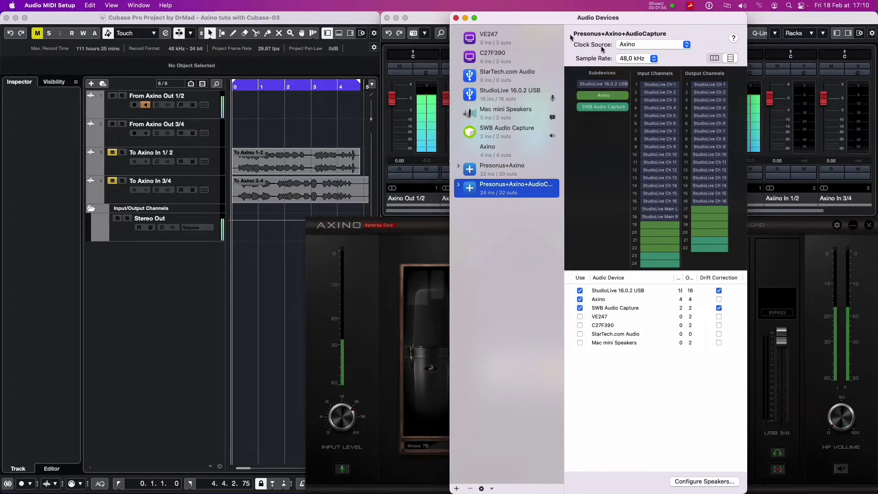
pyautogui.click(539, 21)
pyautogui.moveTo(540, 22); pyautogui.dragTo(594, 0)
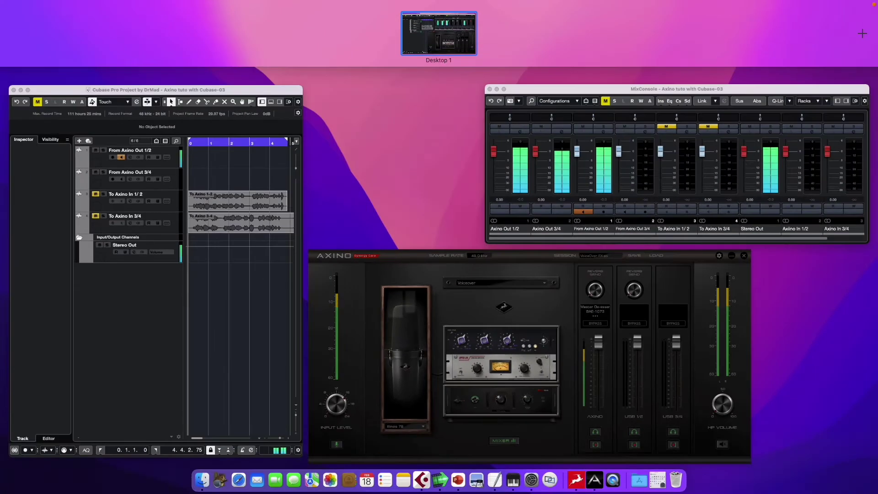
pyautogui.press('Escape')
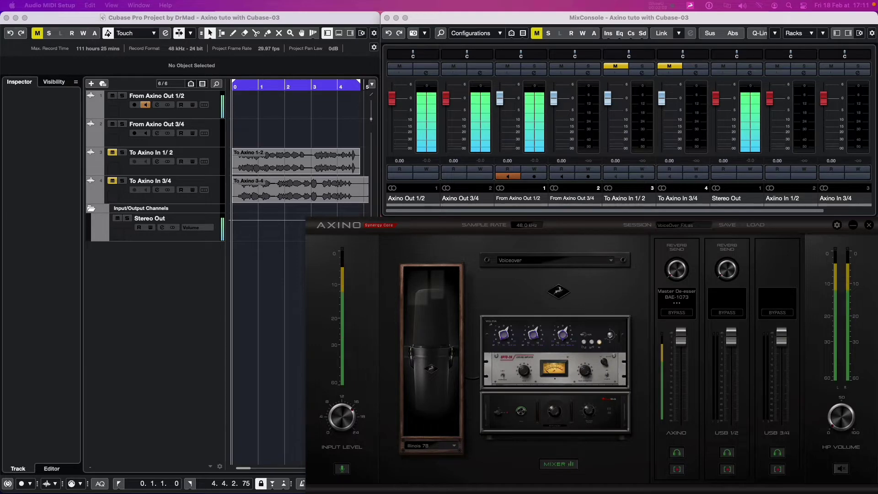
# Switch to Cubase, check the ASIO driver selected in Studio Setup, and leave the setup unchanged.
pyautogui.click(329, 21)
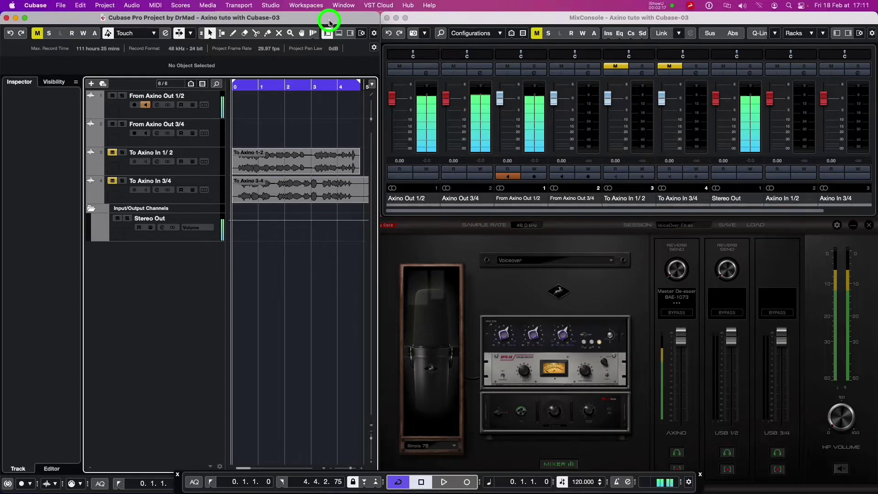
pyautogui.click(270, 6)
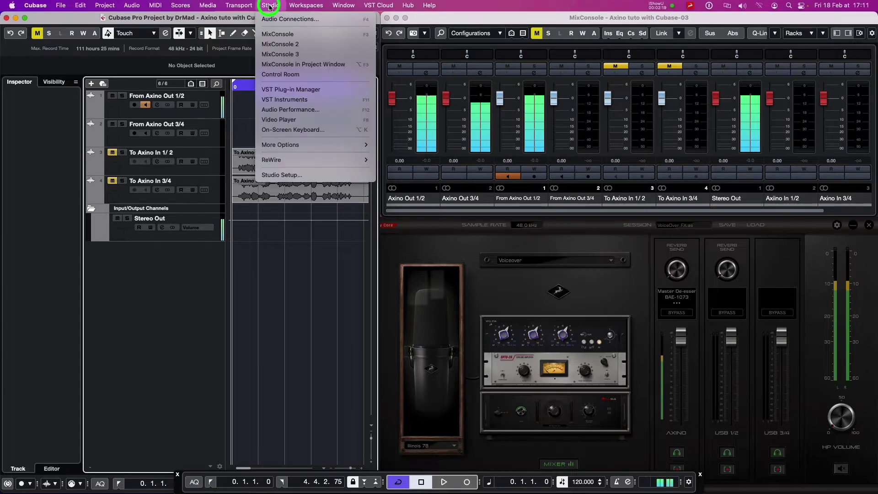
pyautogui.click(280, 175)
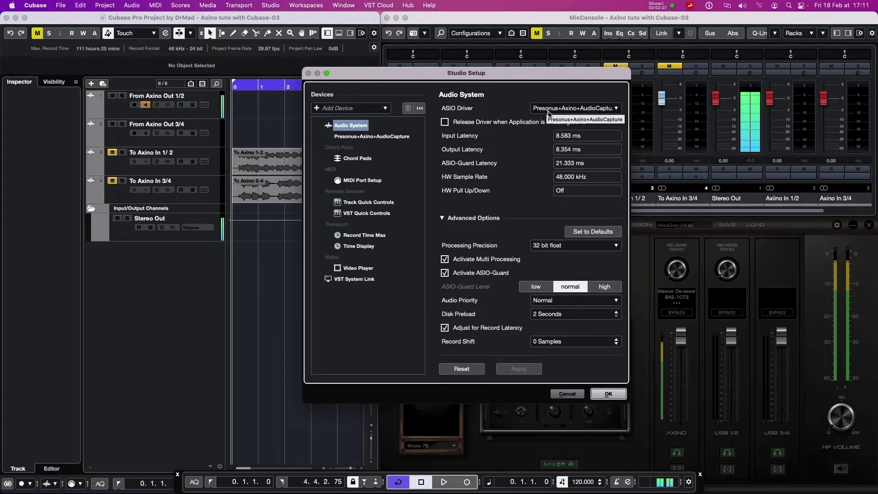
pyautogui.click(563, 394)
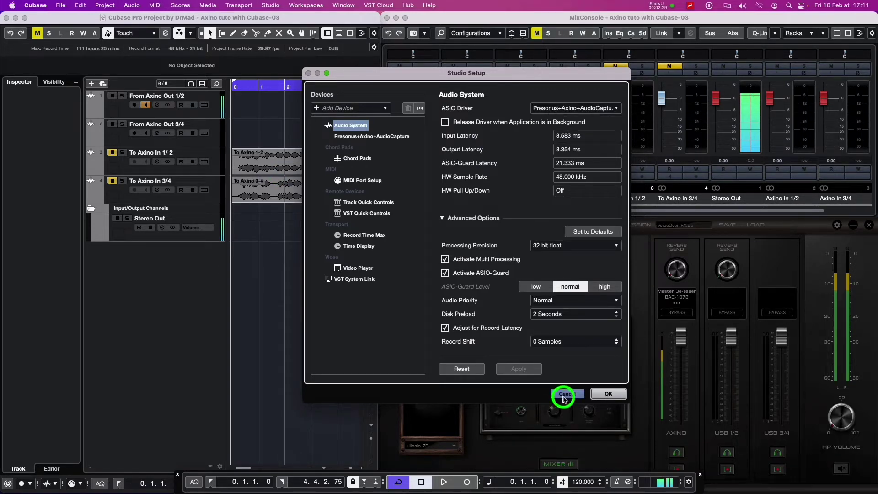
# Examine the device ports assigned to the output and input buses in the Audio Connections.
pyautogui.click(272, 5)
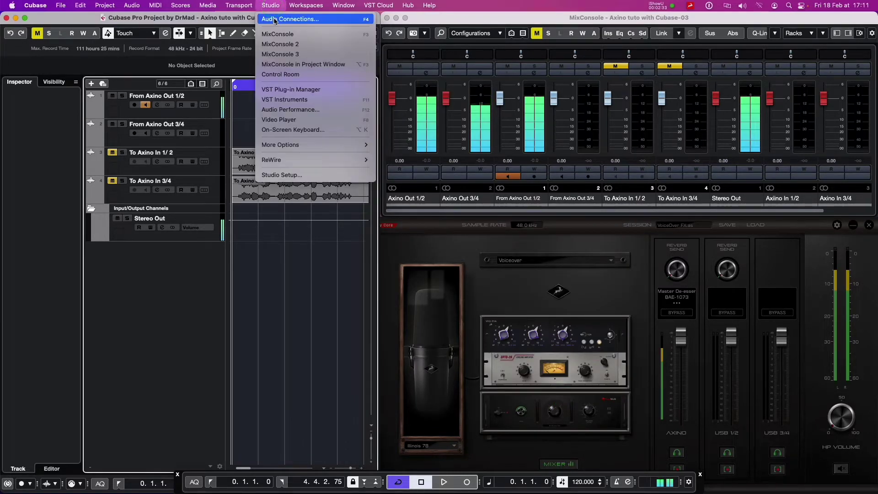
pyautogui.click(275, 20)
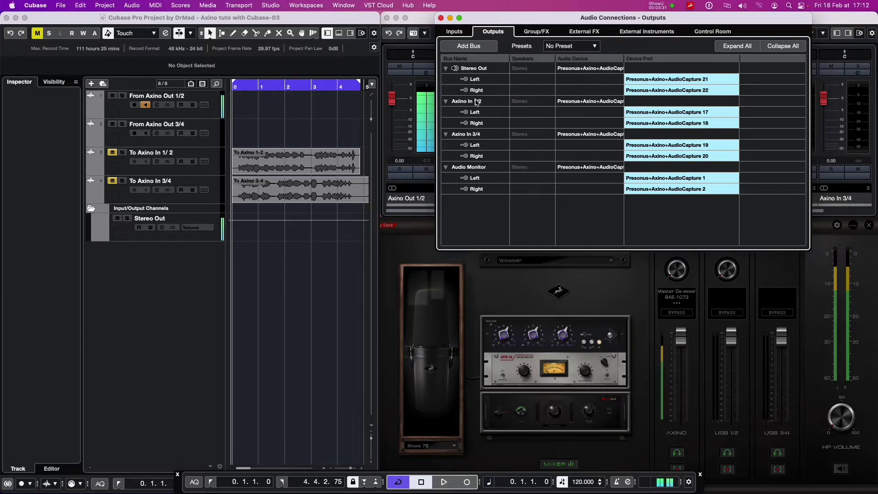
pyautogui.click(463, 31)
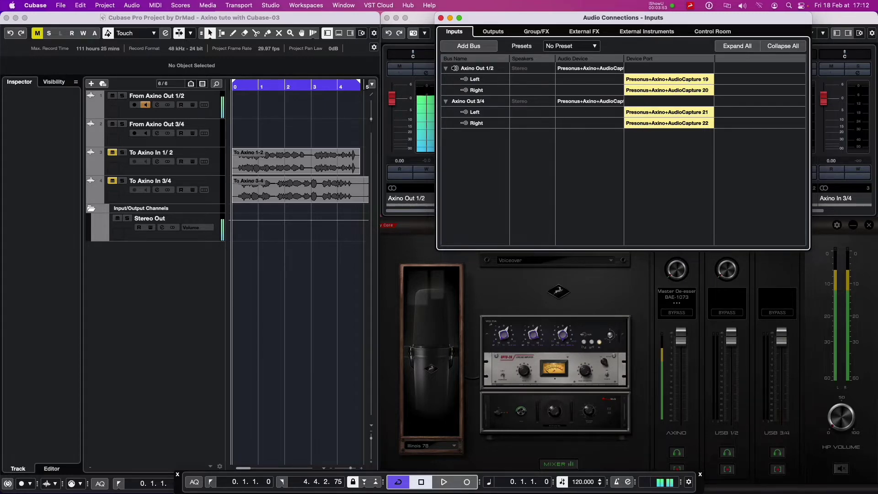
# Compare the bus ports with the aggregate device's input and output channels in Audio MIDI Setup.
pyautogui.moveTo(658, 0); pyautogui.dragTo(437, 37)
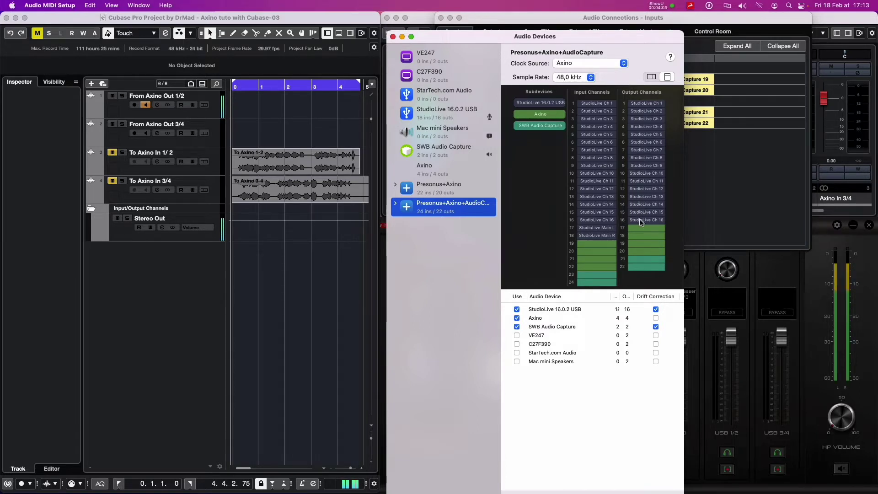
pyautogui.moveTo(640, 223); pyautogui.dragTo(639, 255)
pyautogui.click(470, 38)
pyautogui.click(402, 37)
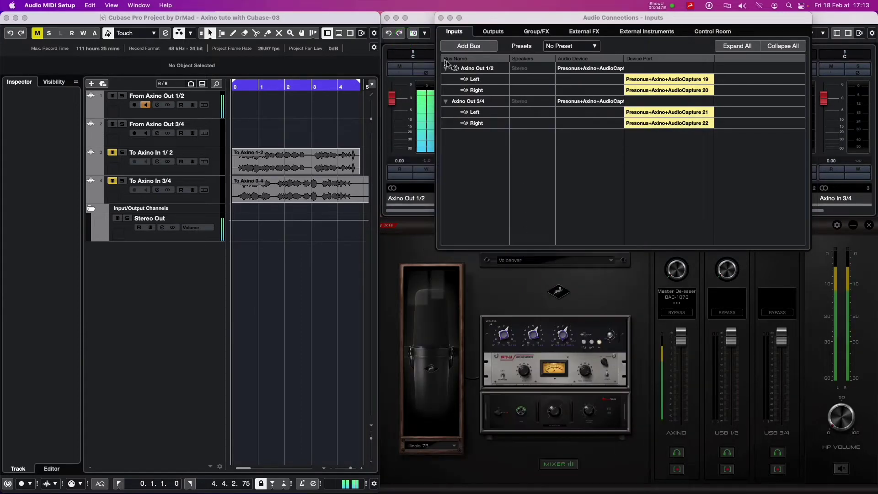
# Close the Audio Connections and select the From Axino Out 1/2 track in the Cubase project.
pyautogui.click(442, 18)
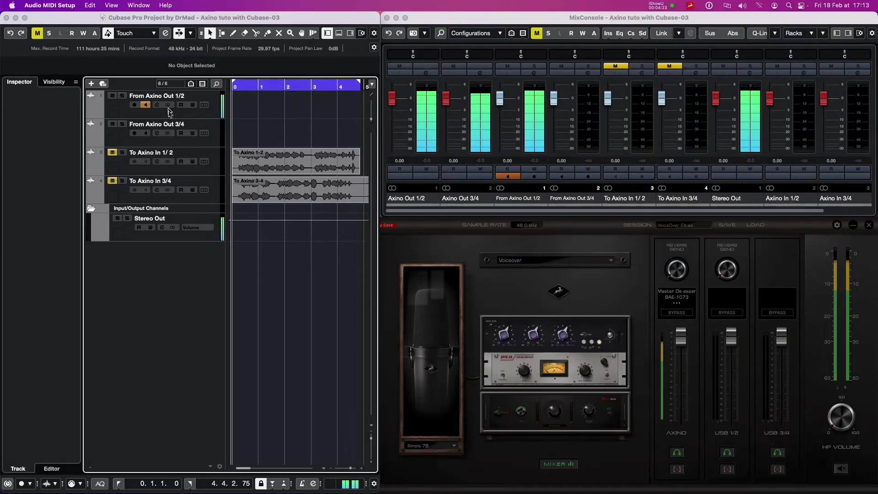
pyautogui.click(167, 111)
pyautogui.click(166, 113)
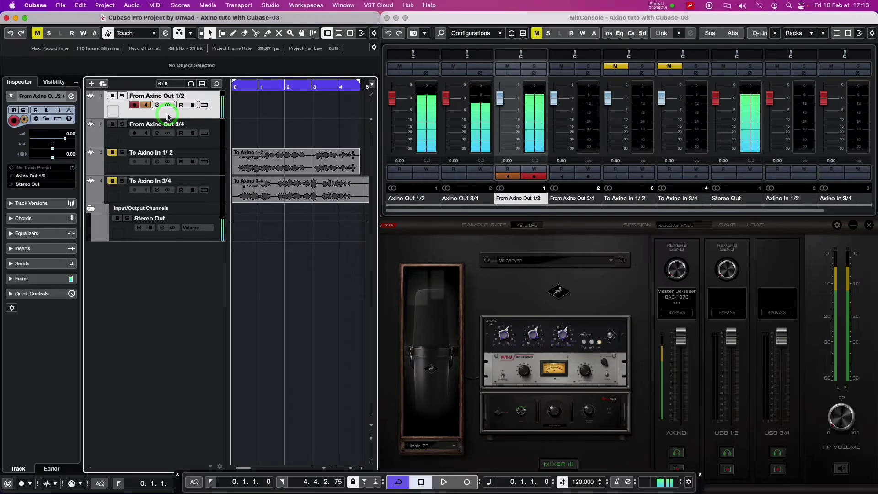
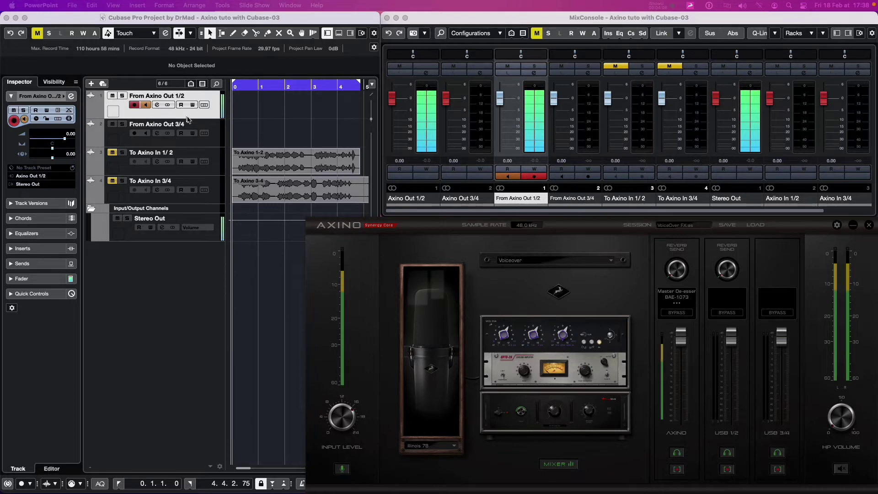
pyautogui.click(185, 115)
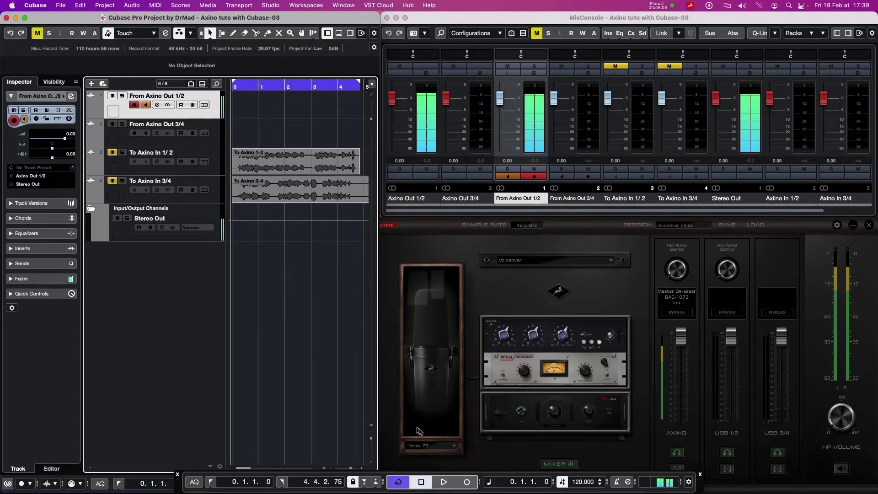
# Open the Axino's AFX IN effects chain and inspect the Master De-esser, BAE-1073, VEQ-55A and Opto 2A.
pyautogui.click(525, 338)
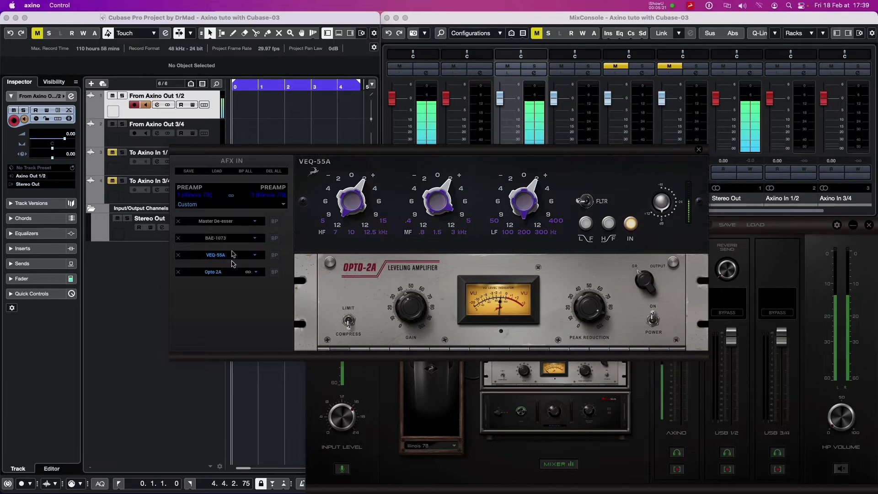
pyautogui.click(233, 222)
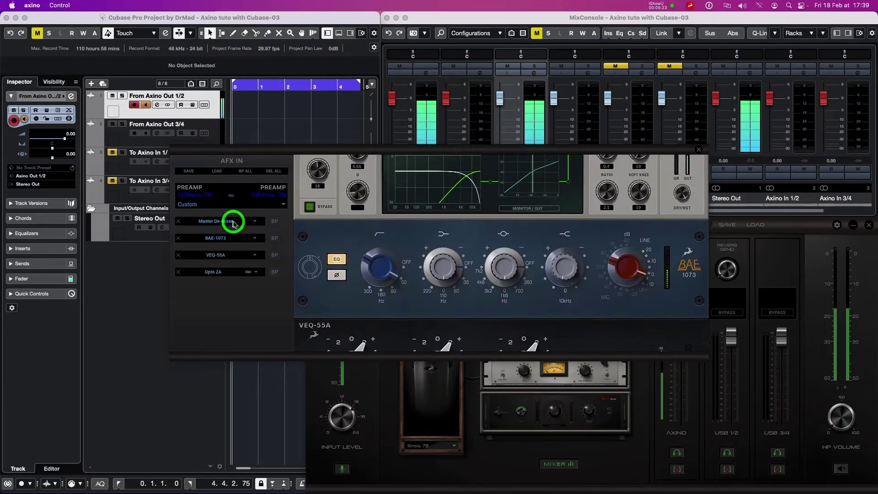
pyautogui.click(228, 255)
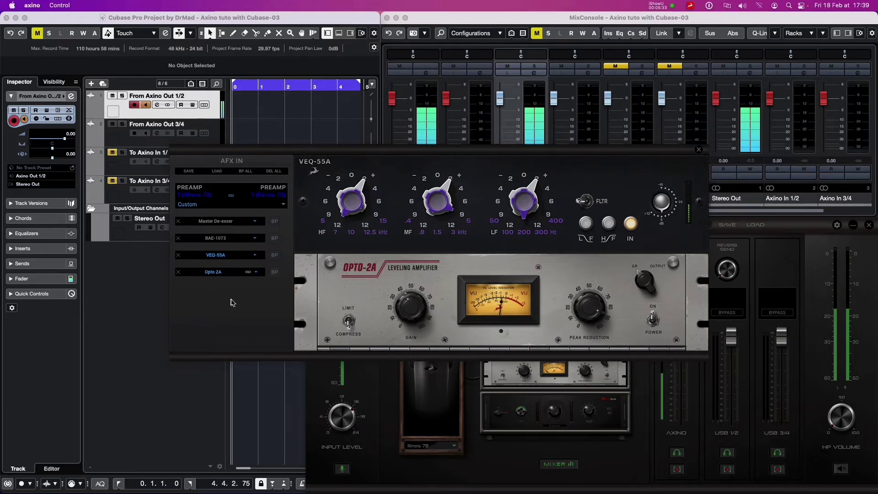
# Bypass all effects in the chain, set the microphone model to Axino, and turn off mic modeling.
pyautogui.click(245, 171)
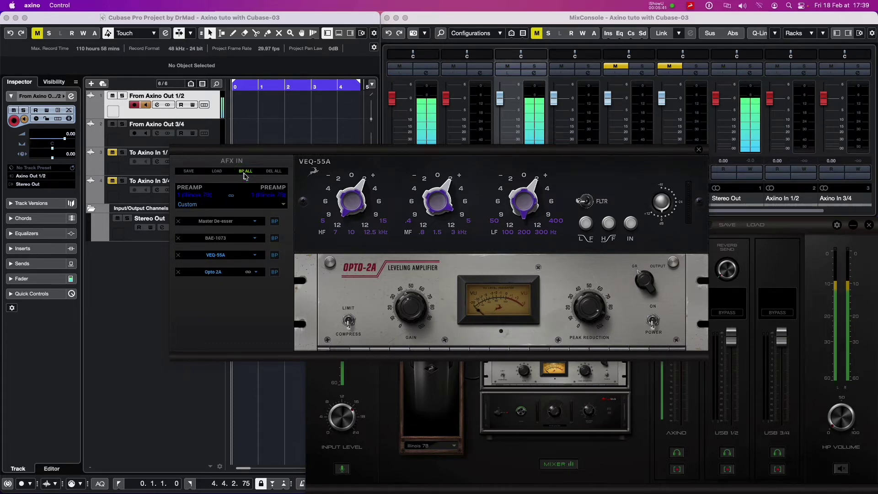
pyautogui.click(427, 428)
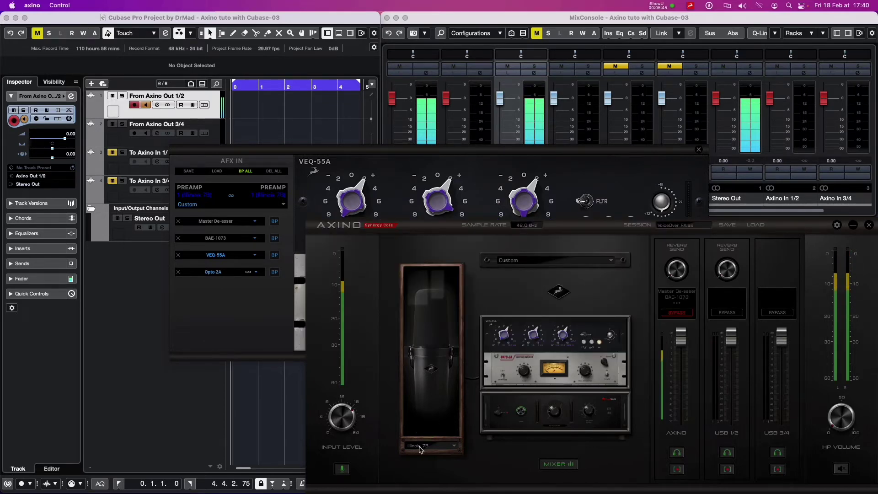
pyautogui.click(418, 447)
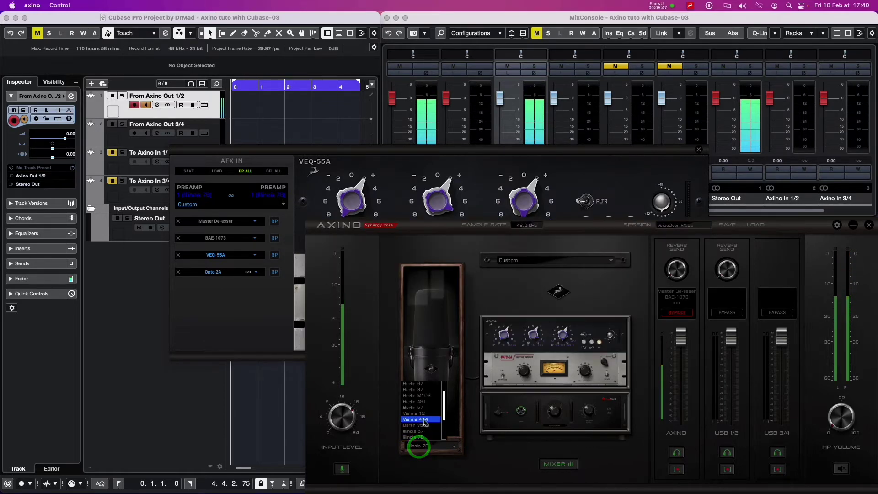
pyautogui.scroll(3, 417, 384)
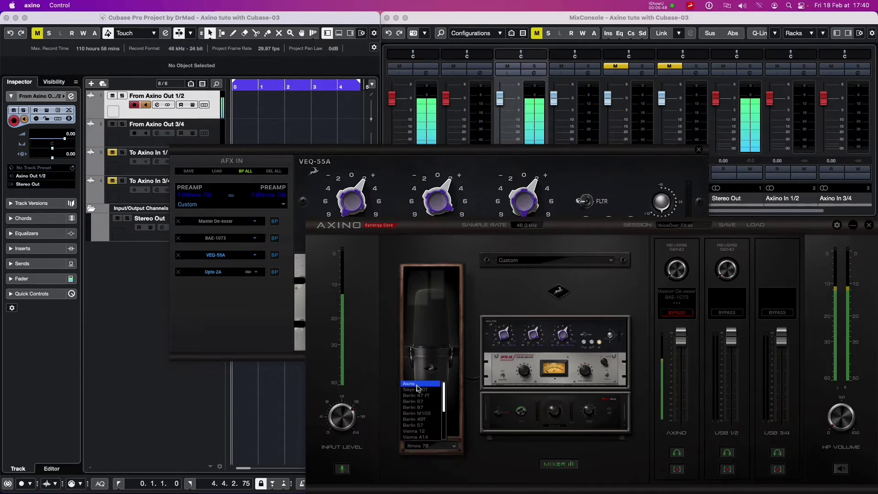
pyautogui.click(416, 385)
pyautogui.click(341, 467)
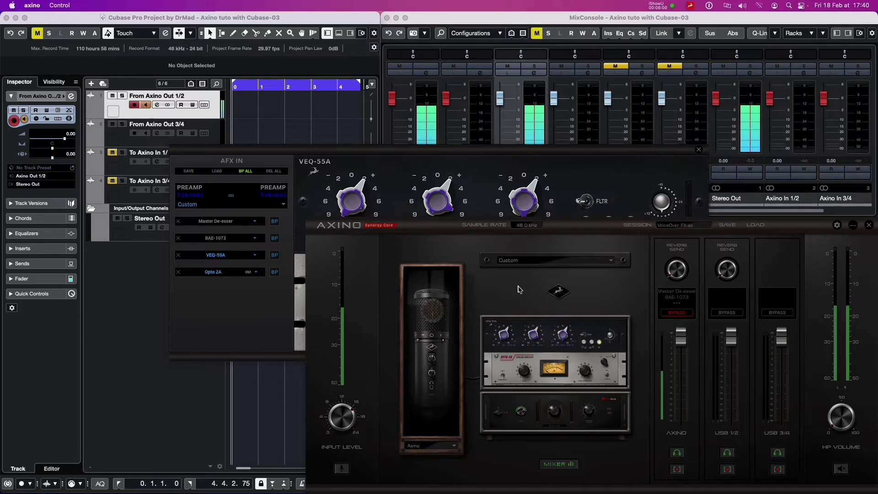
# Load the Voiceover preset and turn mic modeling back on.
pyautogui.click(529, 268)
pyautogui.scroll(3, 527, 262)
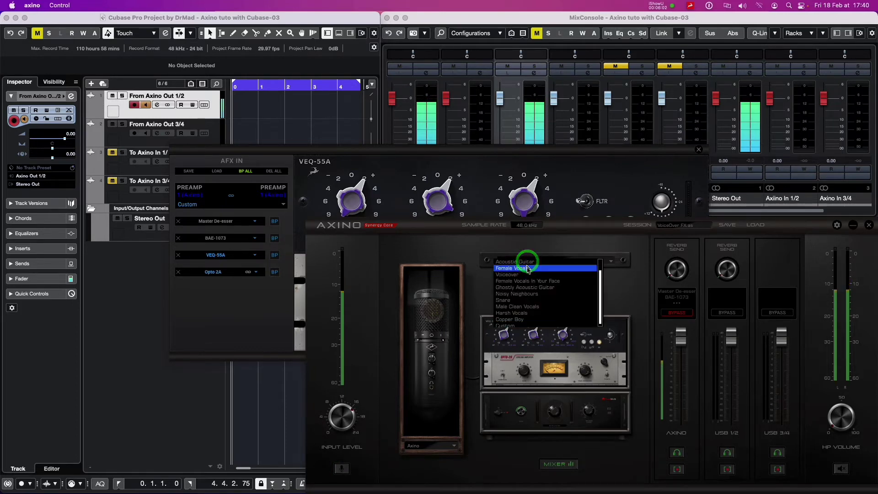
pyautogui.click(525, 274)
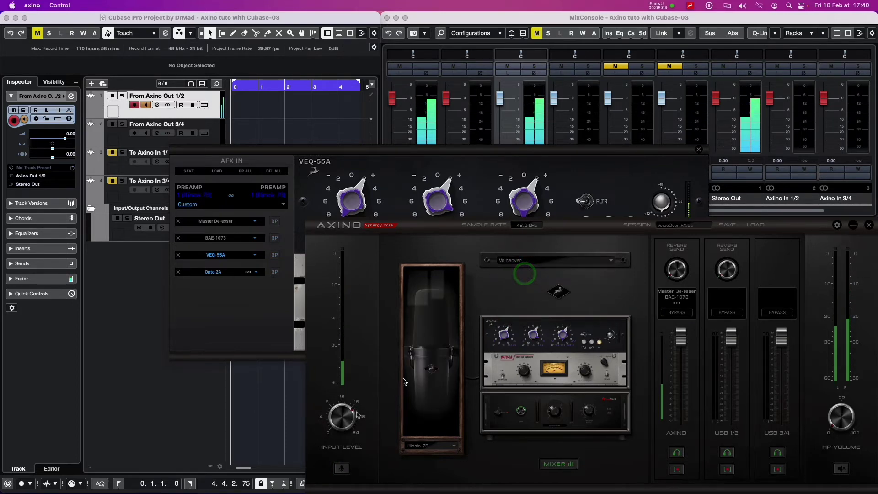
pyautogui.click(337, 468)
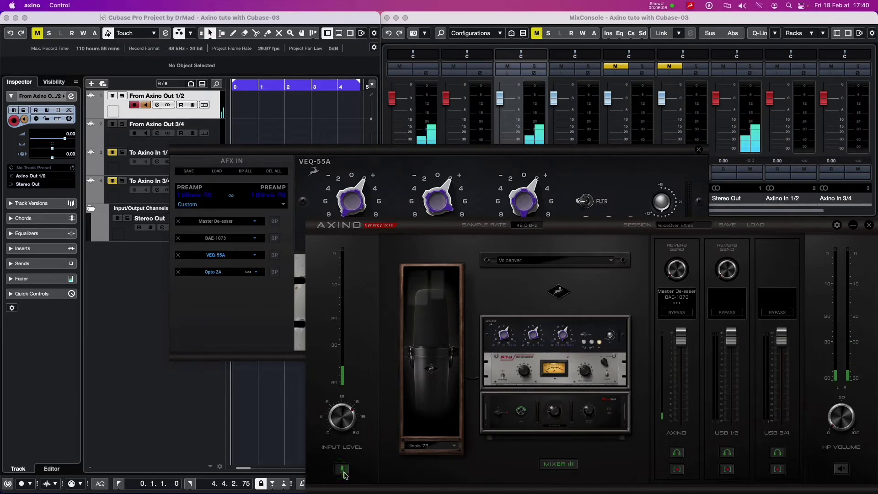
pyautogui.click(344, 472)
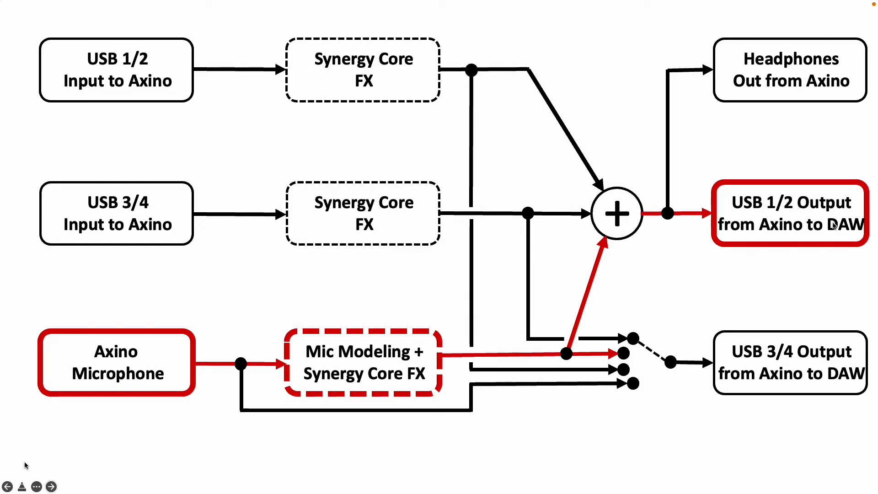
pyautogui.press('Right')
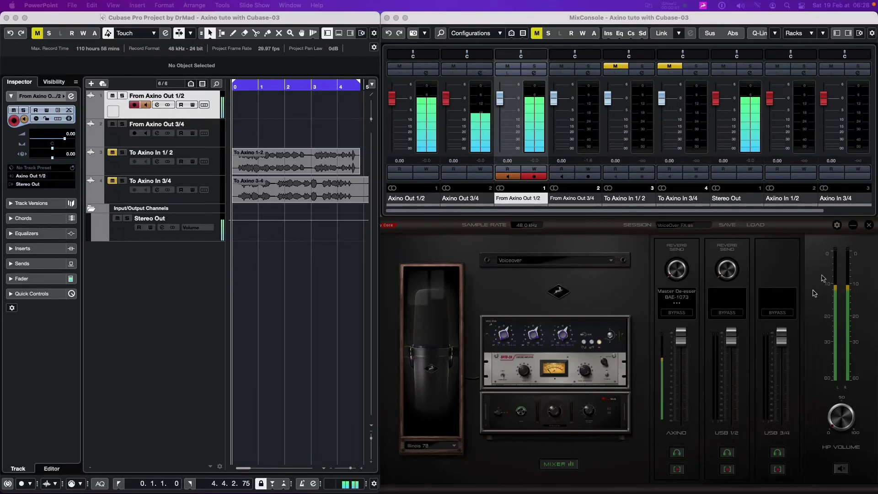
# Examine the USB 3/4 recording source options in the Axino settings, keeping RAW MIC, and close the settings.
pyautogui.click(836, 226)
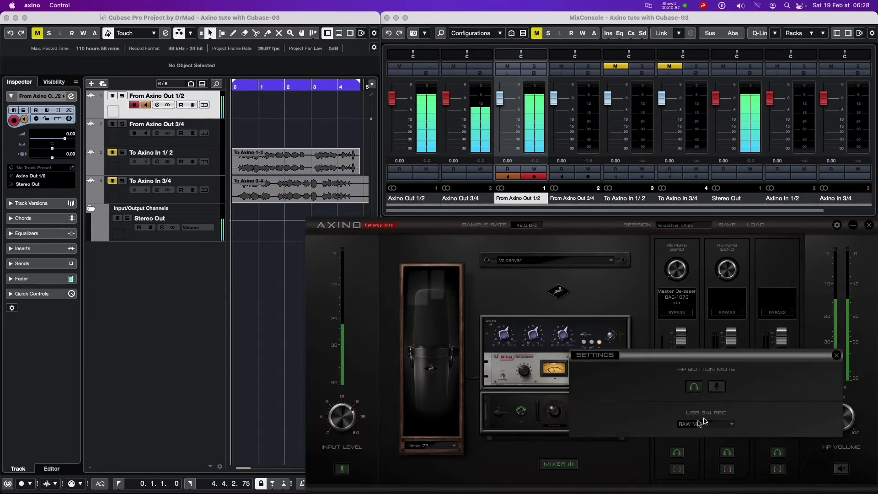
pyautogui.click(732, 427)
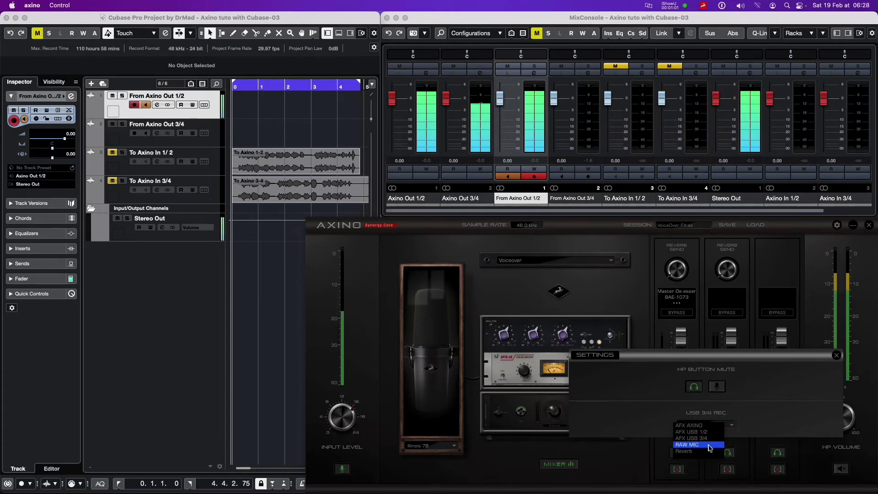
pyautogui.click(764, 426)
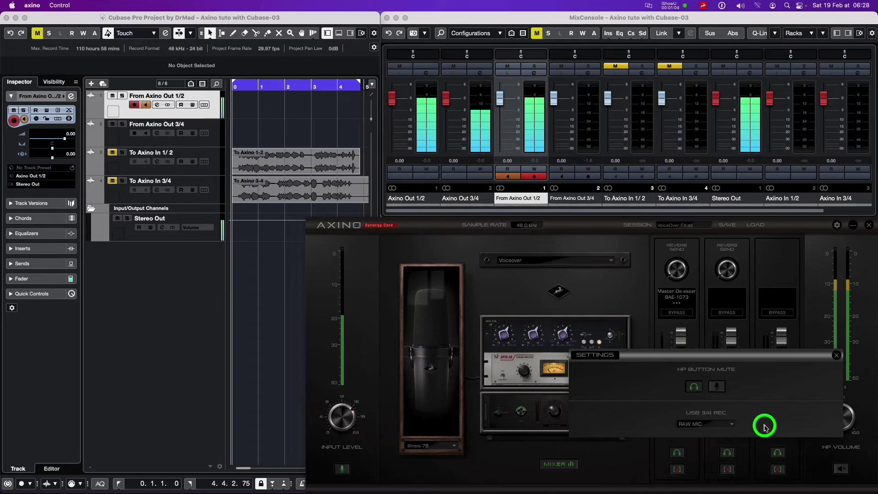
pyautogui.click(836, 356)
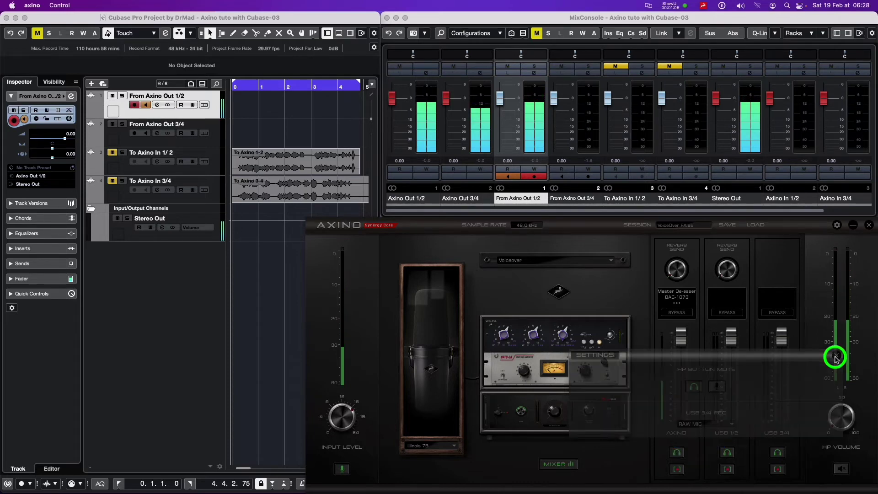
# Switch input monitoring from the From Axino Out 1/2 track to From Axino Out 3/4 and select the 3/4 track.
pyautogui.click(146, 105)
pyautogui.click(145, 105)
pyautogui.click(145, 133)
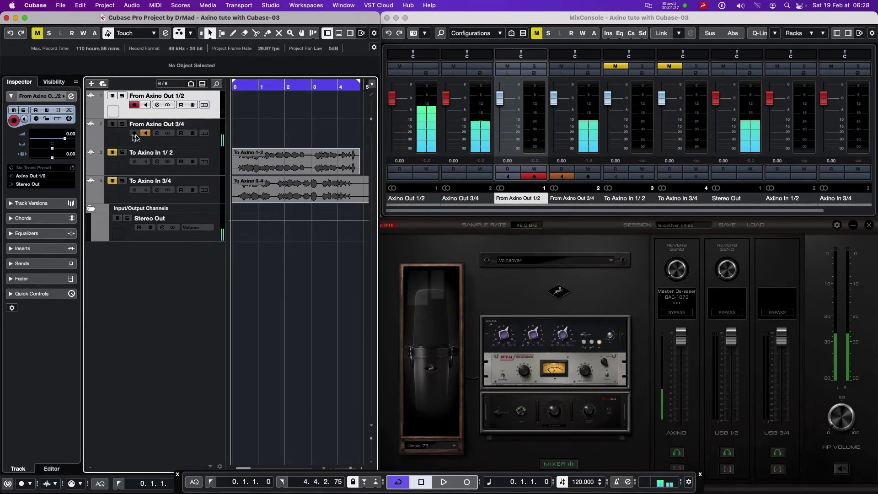
pyautogui.click(118, 138)
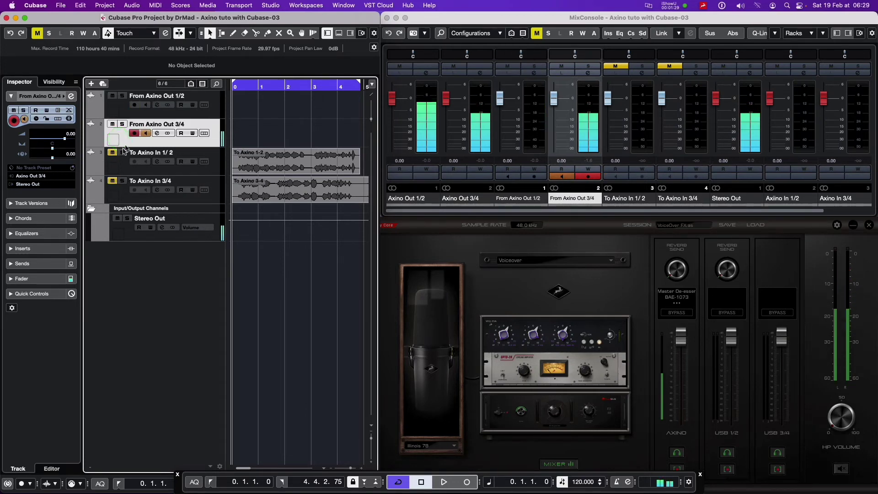
# Return input monitoring to the From Axino Out 1/2 track, turn it off on From Axino Out 3/4, and select the 1/2 track.
pyautogui.click(145, 106)
pyautogui.click(145, 133)
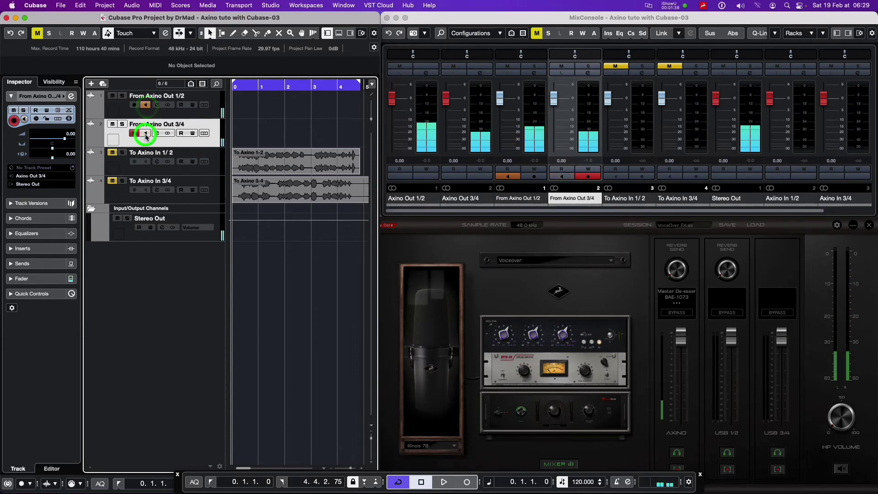
pyautogui.click(126, 113)
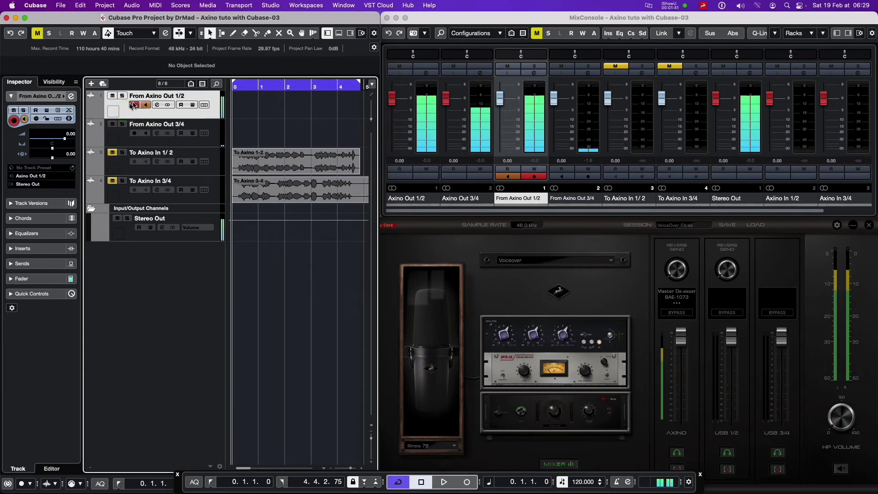
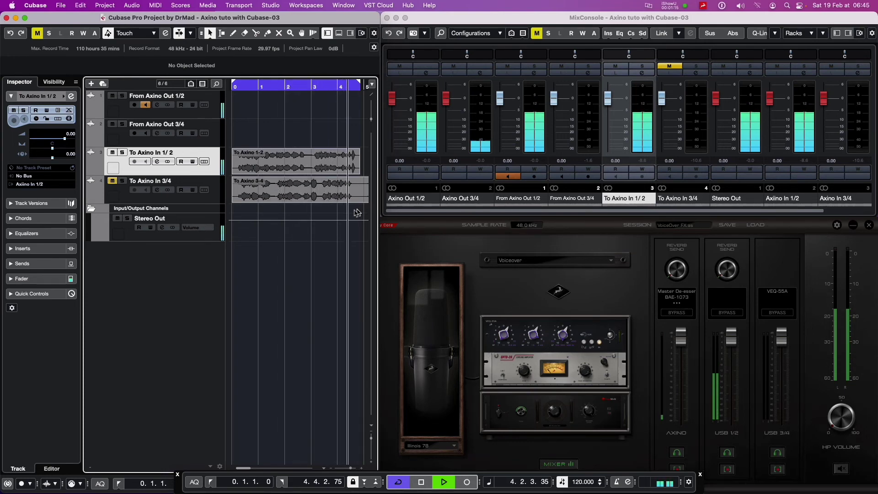
# Stop playback, turn the USB 1/2 channel's reverb send fully up, and audition the To Axino In 1/2 track with reverb.
pyautogui.press('space')
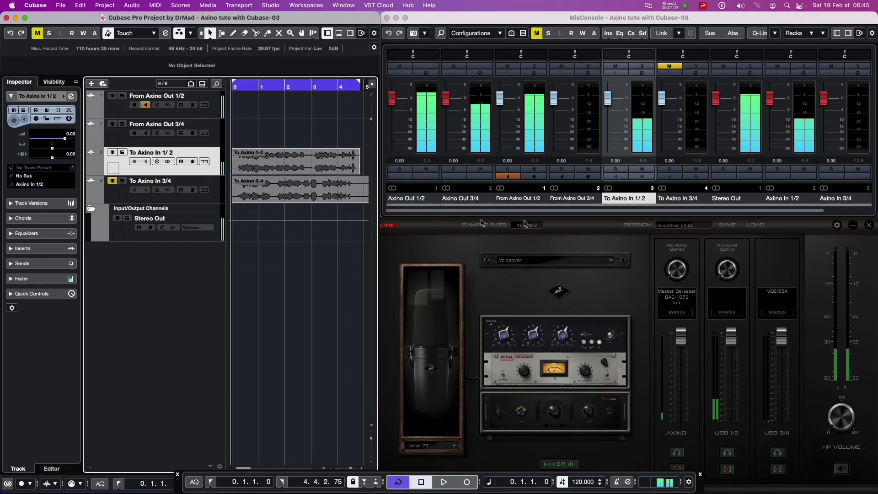
pyautogui.moveTo(724, 278); pyautogui.dragTo(715, 92)
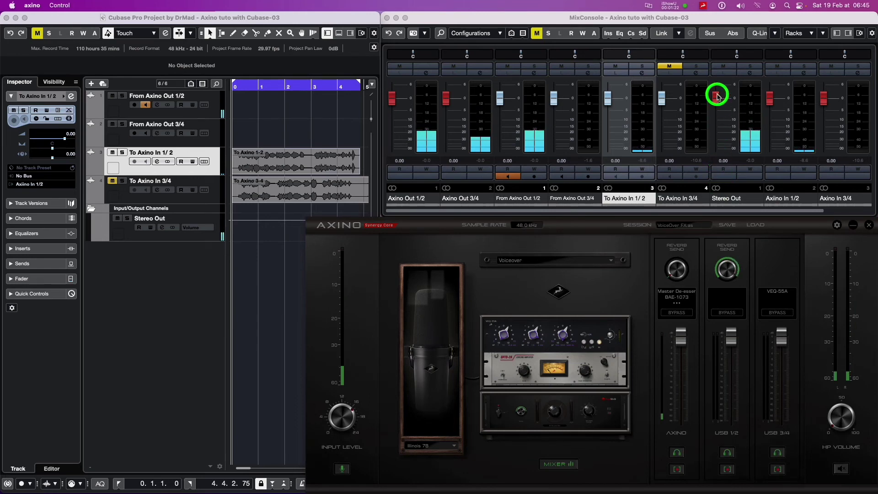
pyautogui.click(198, 170)
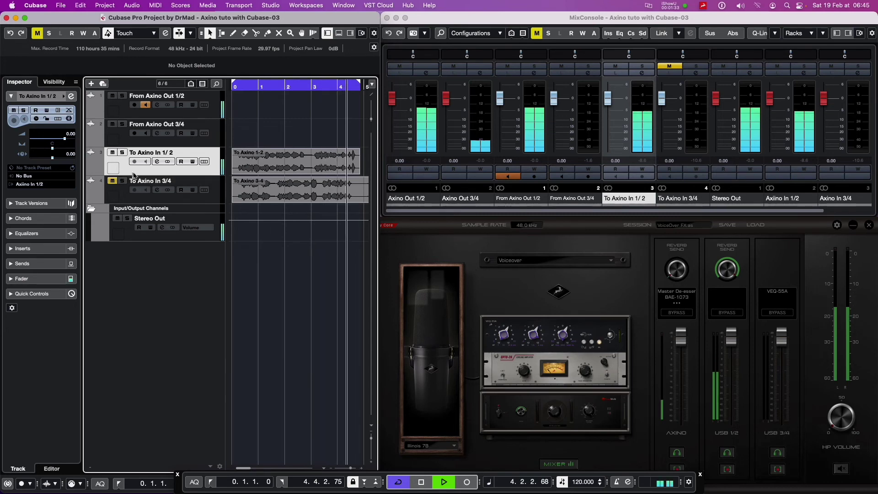
pyautogui.press('space')
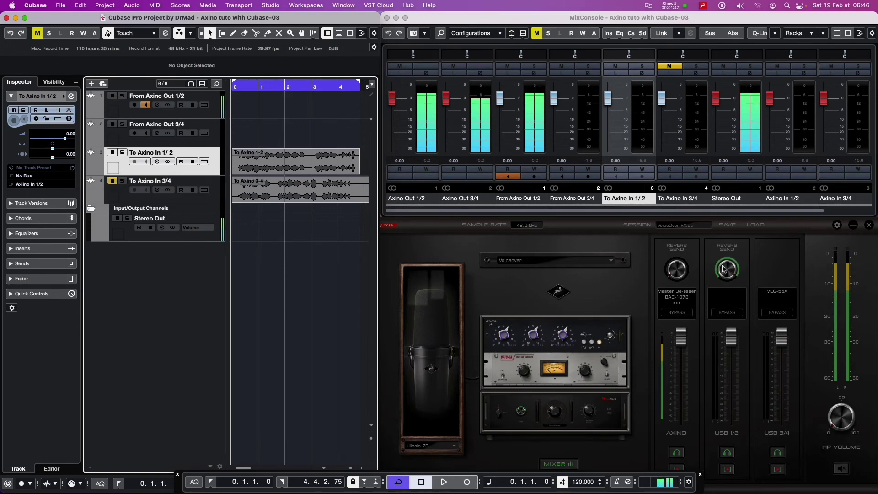
# Select the From Axino Out 1/2 track, mute To Axino In 1/2, and unmute To Axino In 3/4.
pyautogui.click(727, 472)
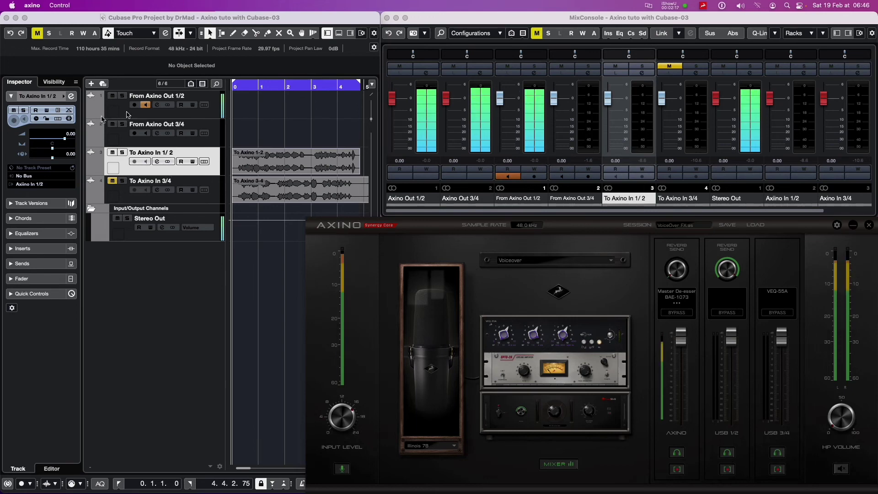
pyautogui.click(110, 114)
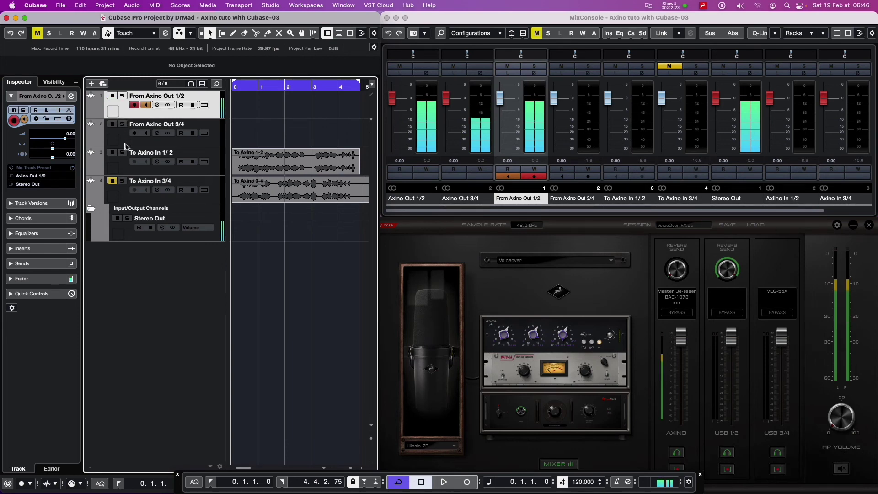
pyautogui.click(112, 153)
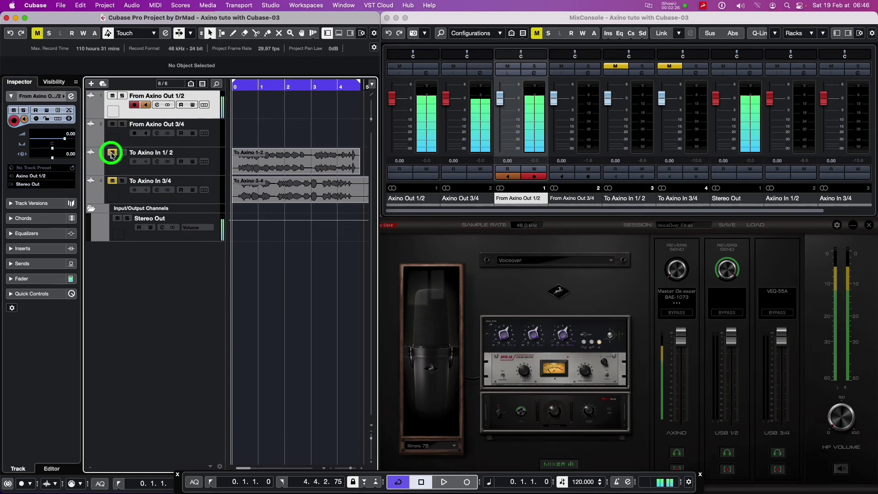
pyautogui.click(112, 181)
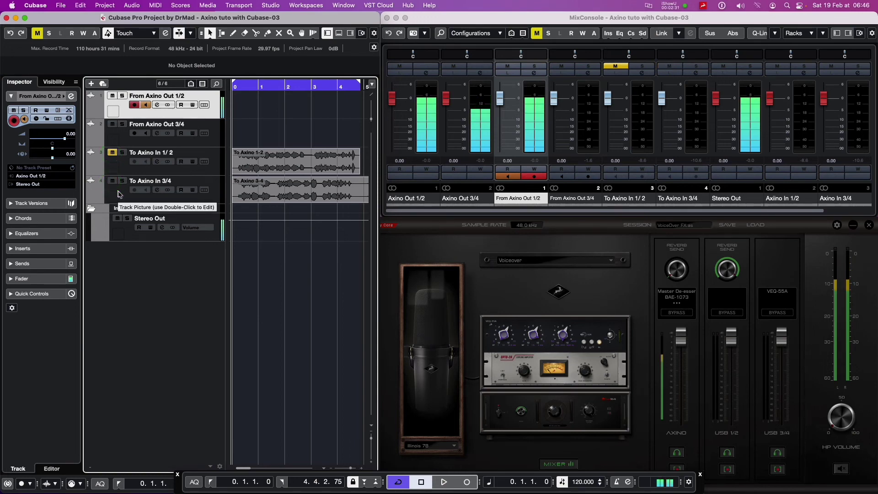
# Open the USB 3/4 channel's effects chain with the VEQ-55A and play the To Axino In 3/4 track through it.
pyautogui.click(778, 296)
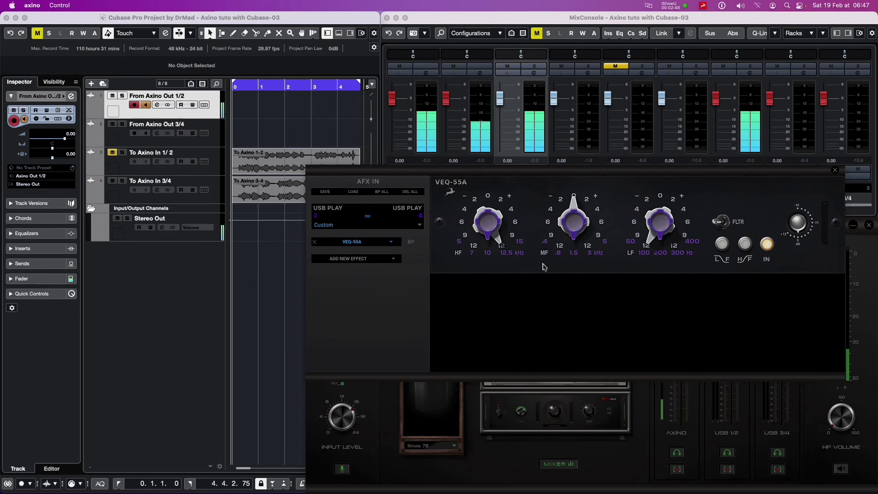
pyautogui.click(209, 202)
pyautogui.press('space')
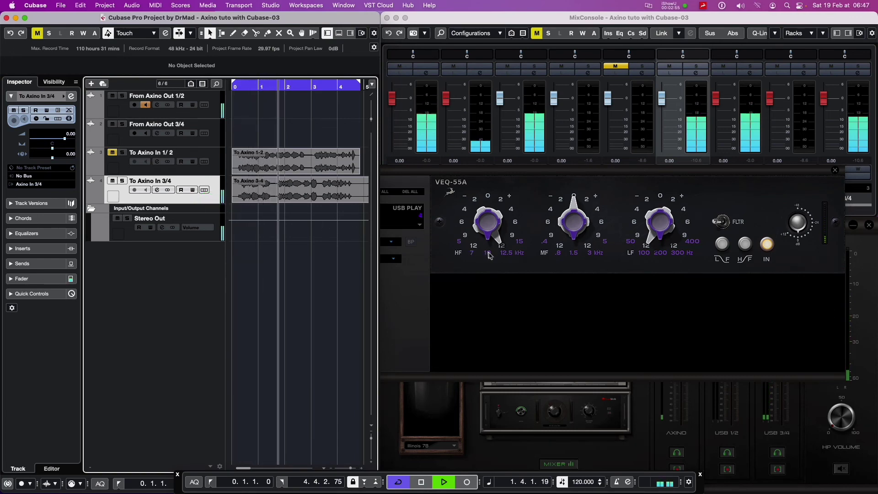
# Bypass the VEQ-55A in the USB 3/4 effects chain during playback.
pyautogui.click(412, 262)
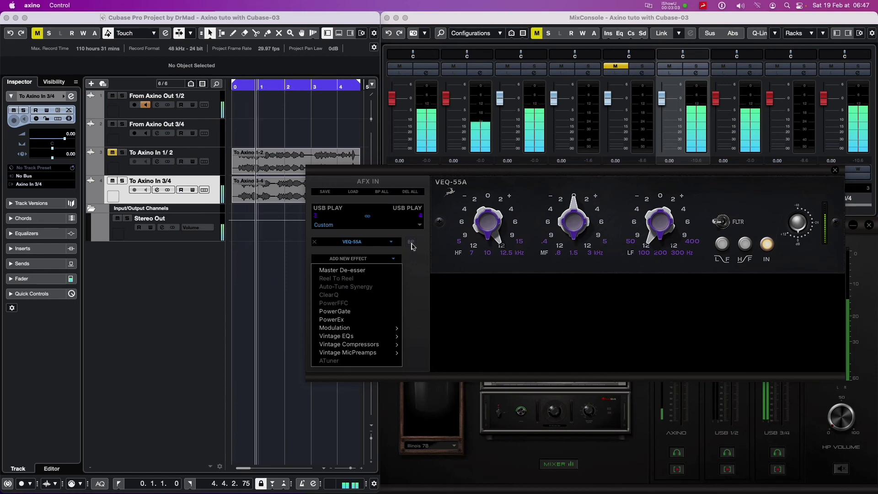
pyautogui.click(412, 244)
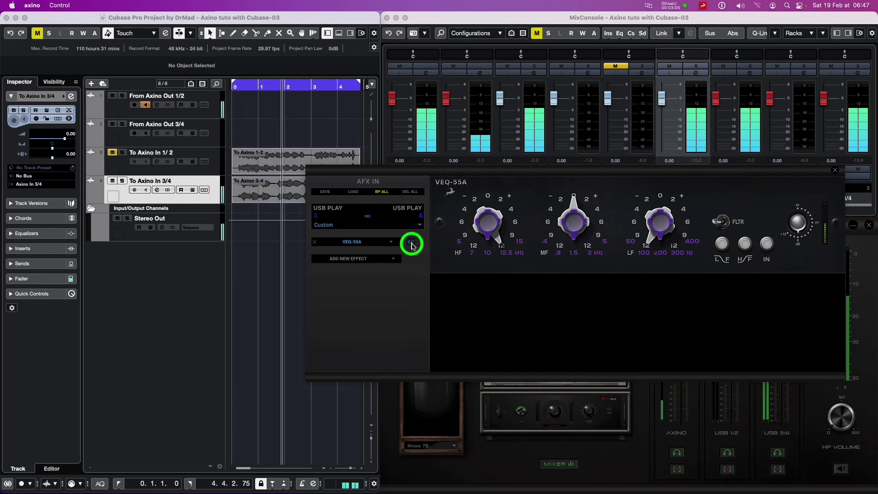
pyautogui.click(411, 245)
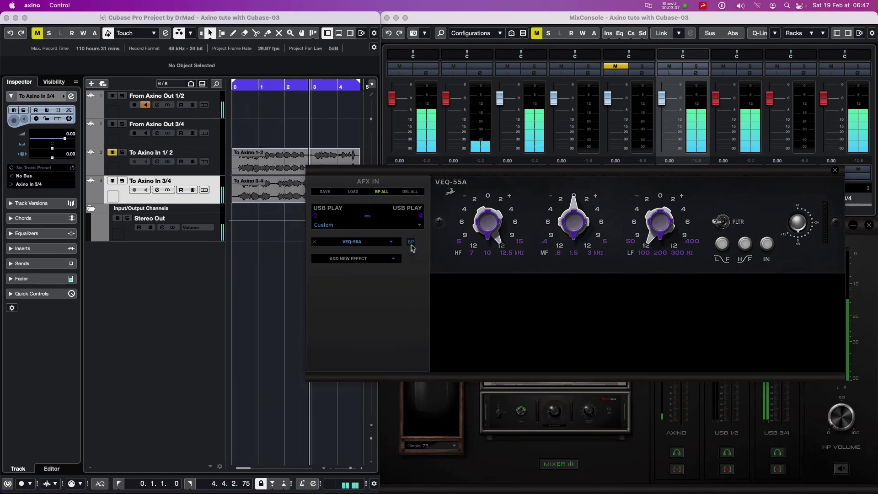